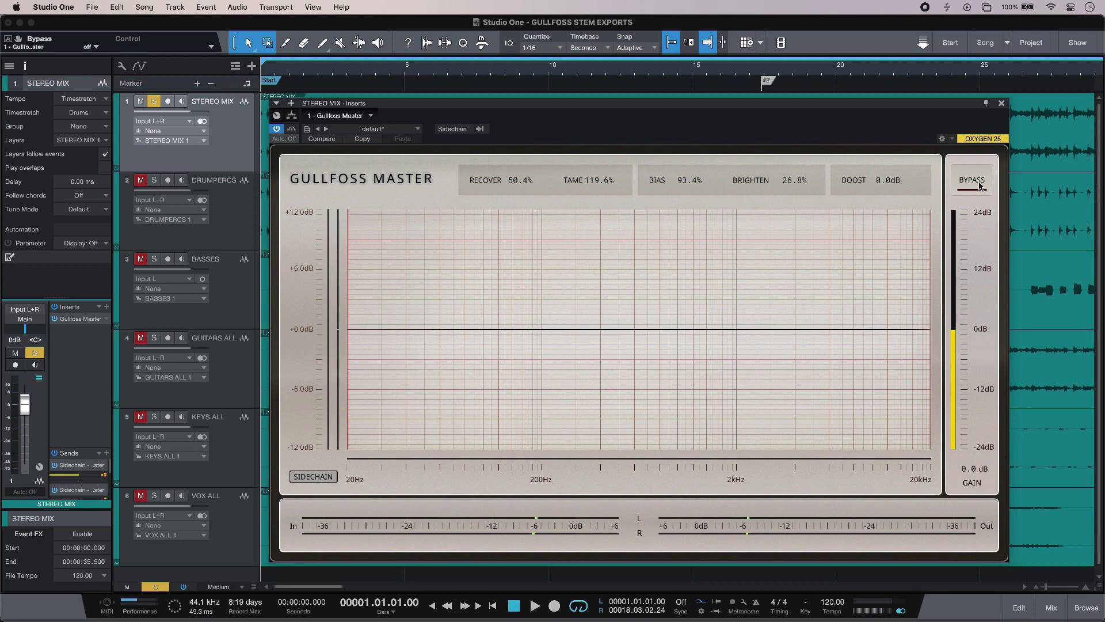
- Play back the soloed STEREO MIX, comparing Gullfoss Master bypassed with Gullfoss Master active
left_click(980, 184)
key("space")
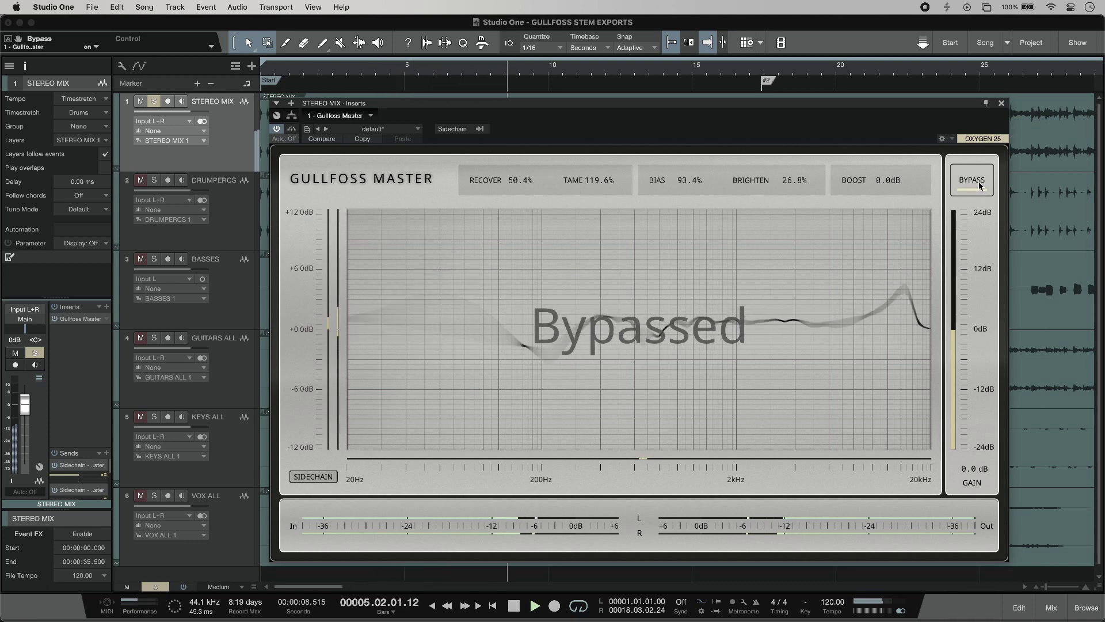
left_click(980, 186)
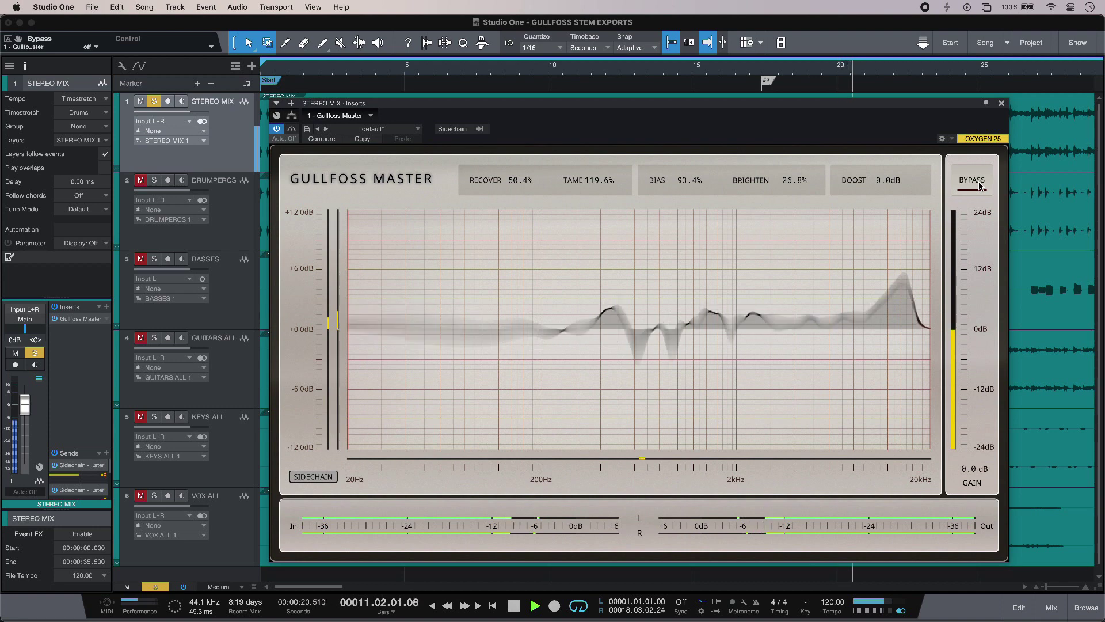
key("space")
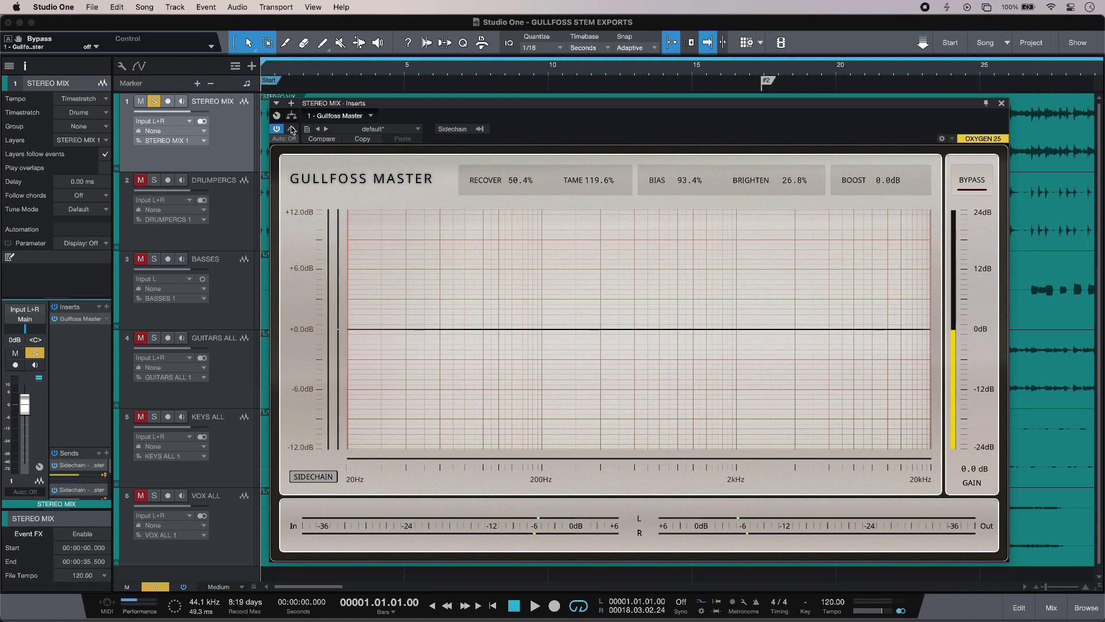
- Clear the solo and mute on the STEREO MIX track
left_click(292, 130)
left_click(153, 103)
left_click(141, 101)
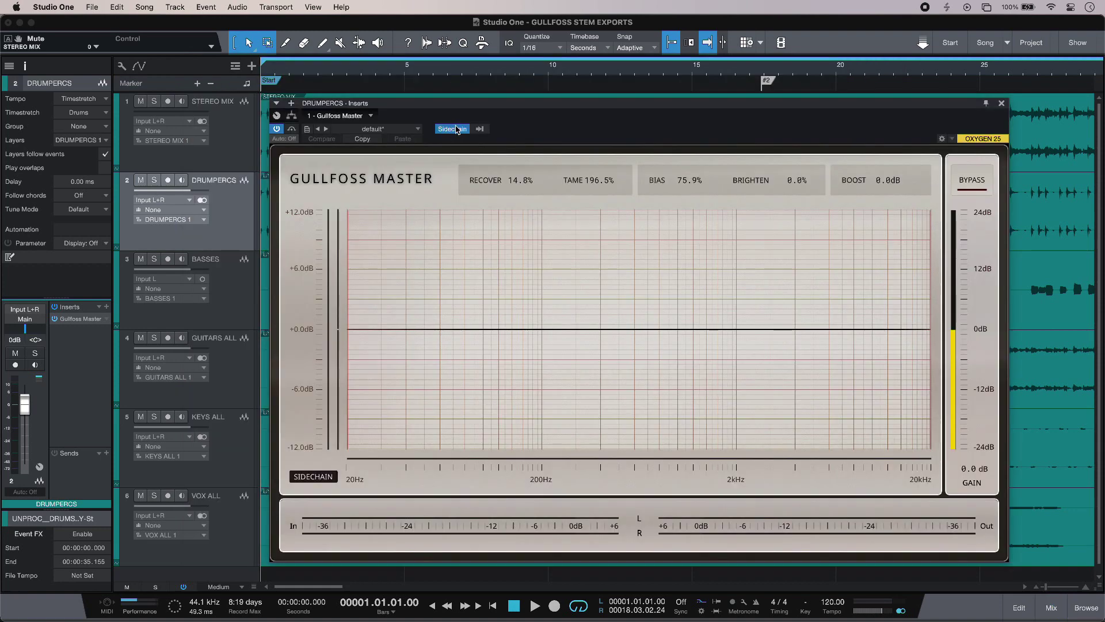
- Use STEREO MIX as the sidechain source for Gullfoss Master on DRUMPERCS and enable the plug-in's sidechain mode
left_click(455, 132)
left_click(456, 132)
left_click(482, 130)
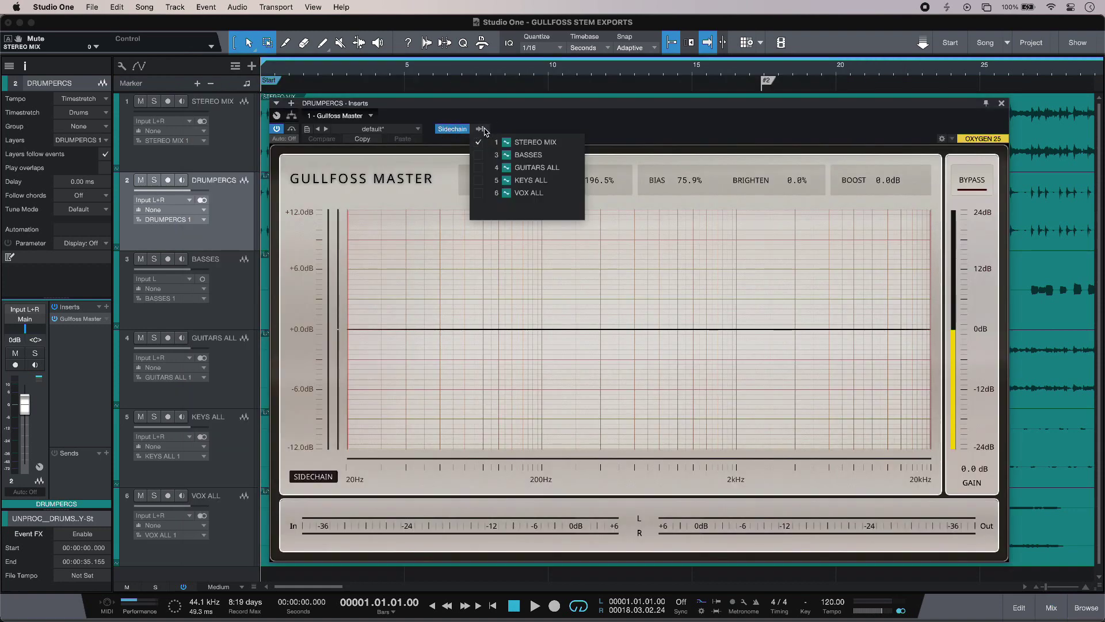
left_click(535, 142)
left_click(319, 477)
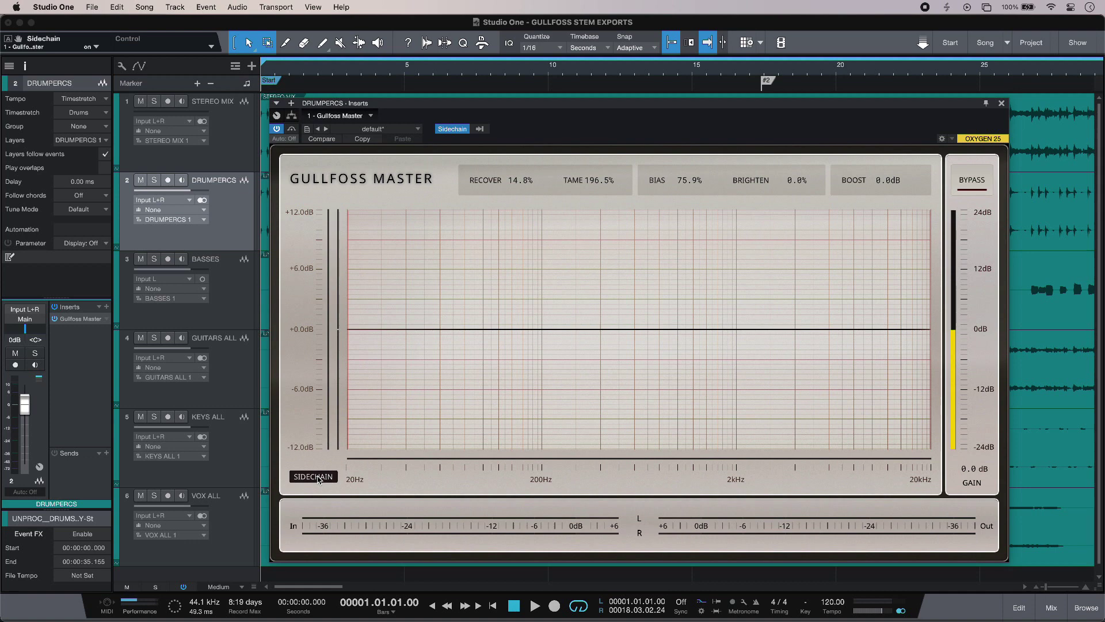
- Play back DRUMPERCS soloed, comparing its Gullfoss Master processing bypassed and active
key("space")
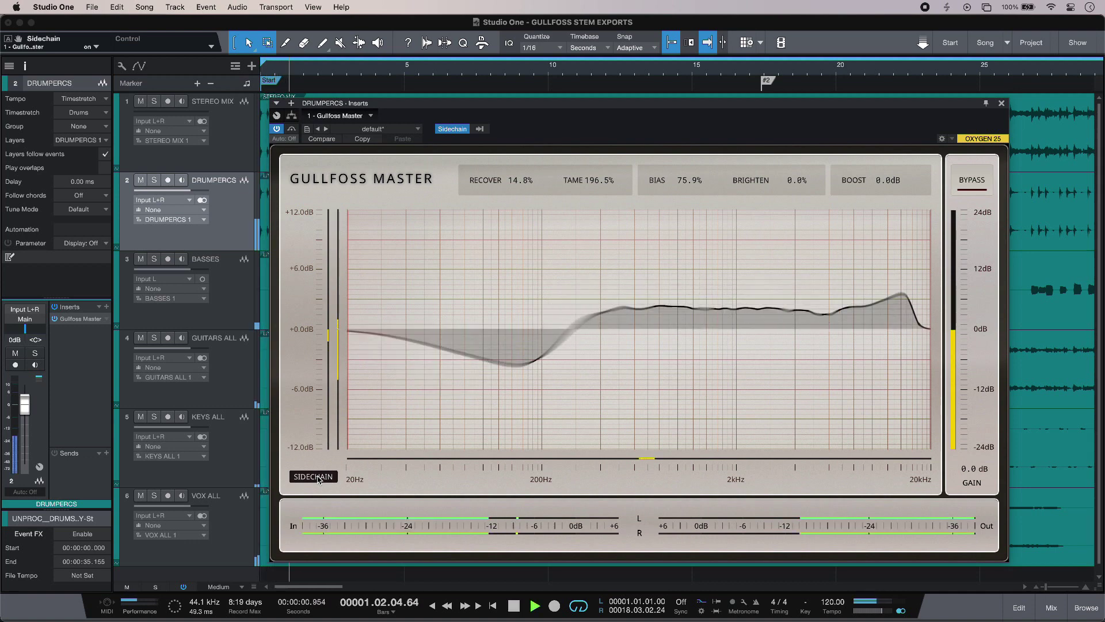
key("s")
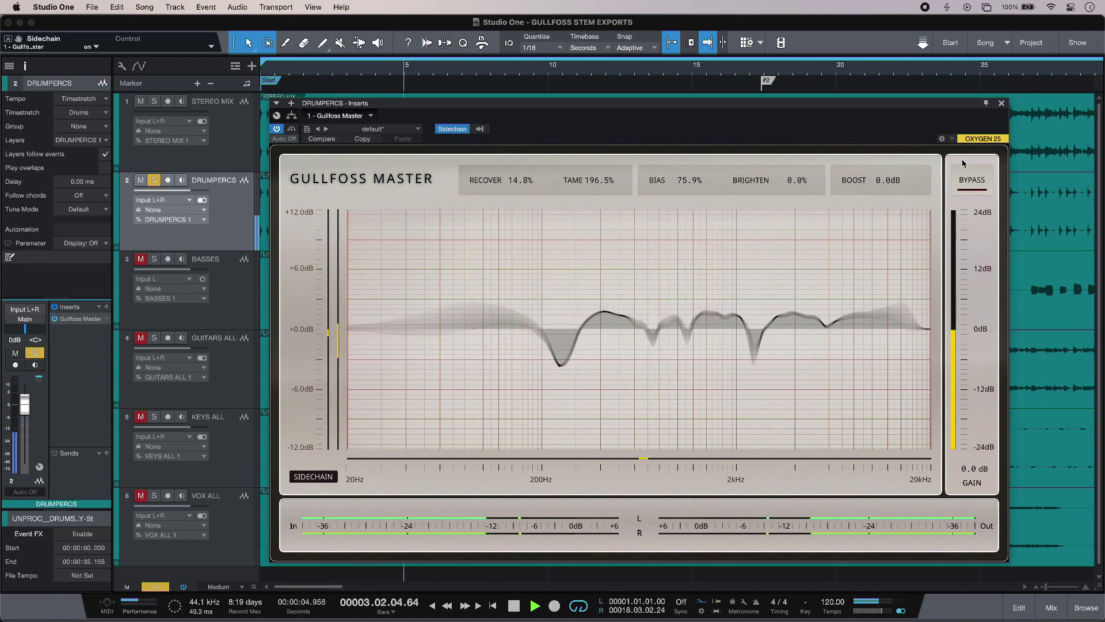
left_click(974, 177)
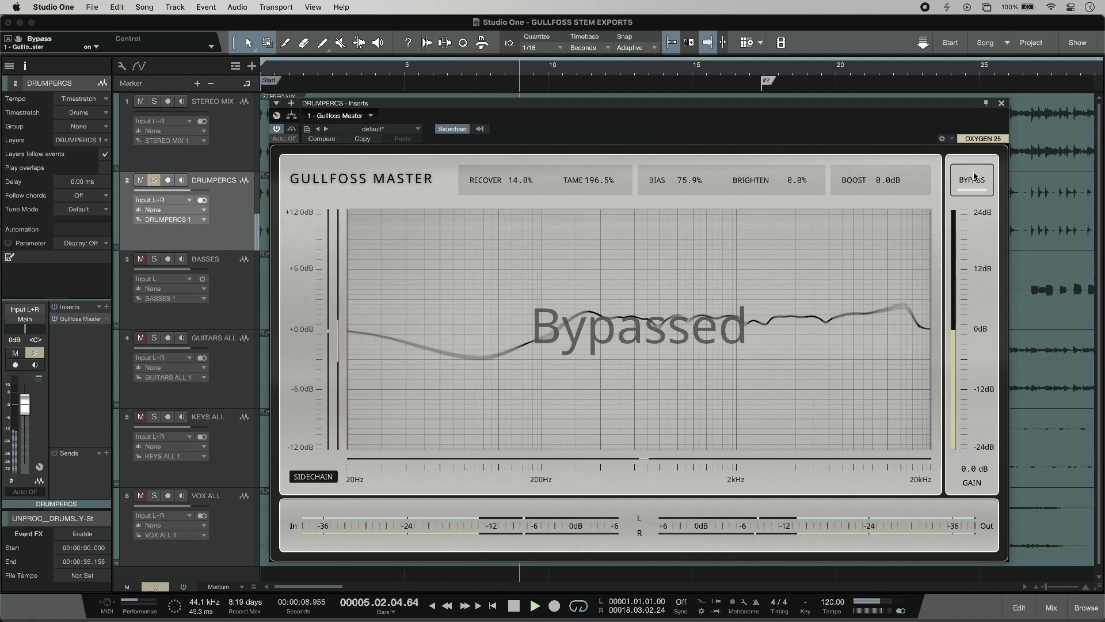
left_click(974, 177)
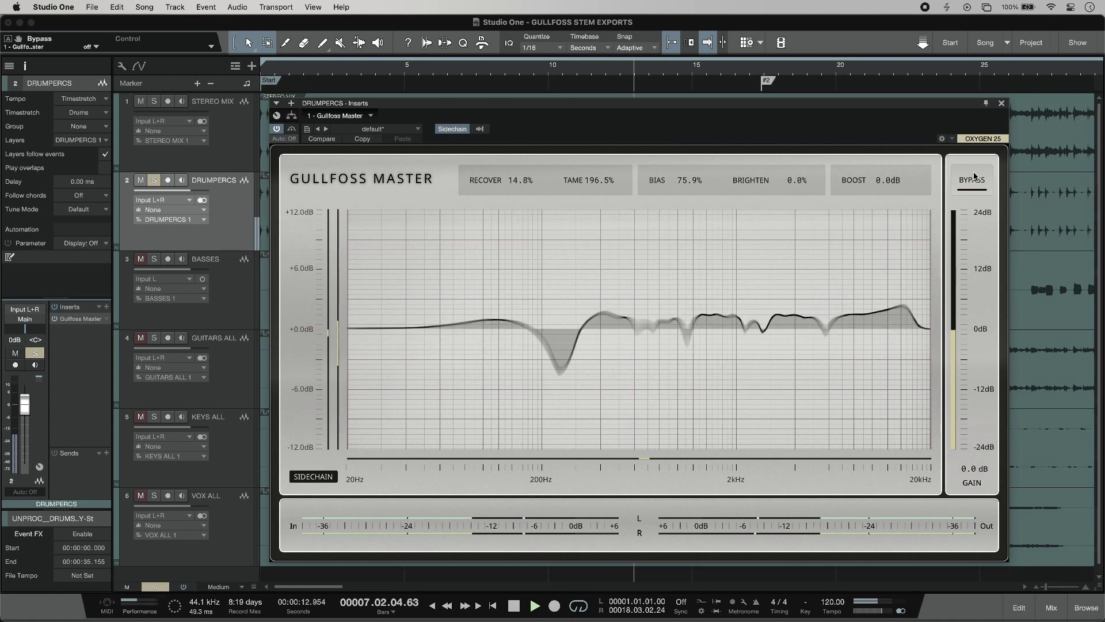
key("space")
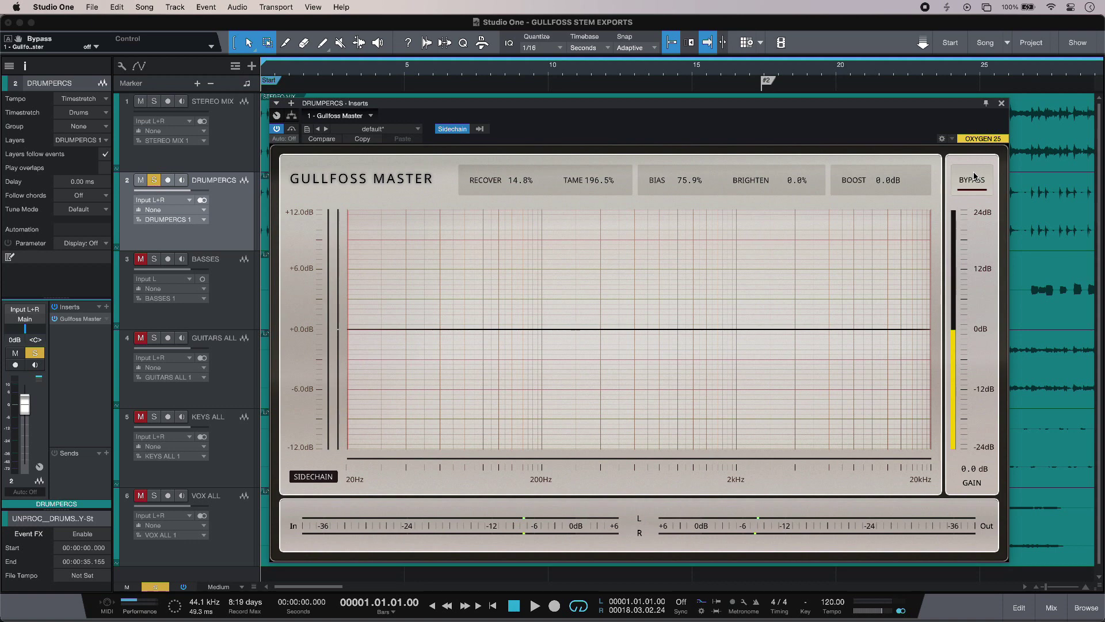
- Audition the BASSES track soloed with Gullfoss Master bypassed and active, ending with the solo cleared
key("Down")
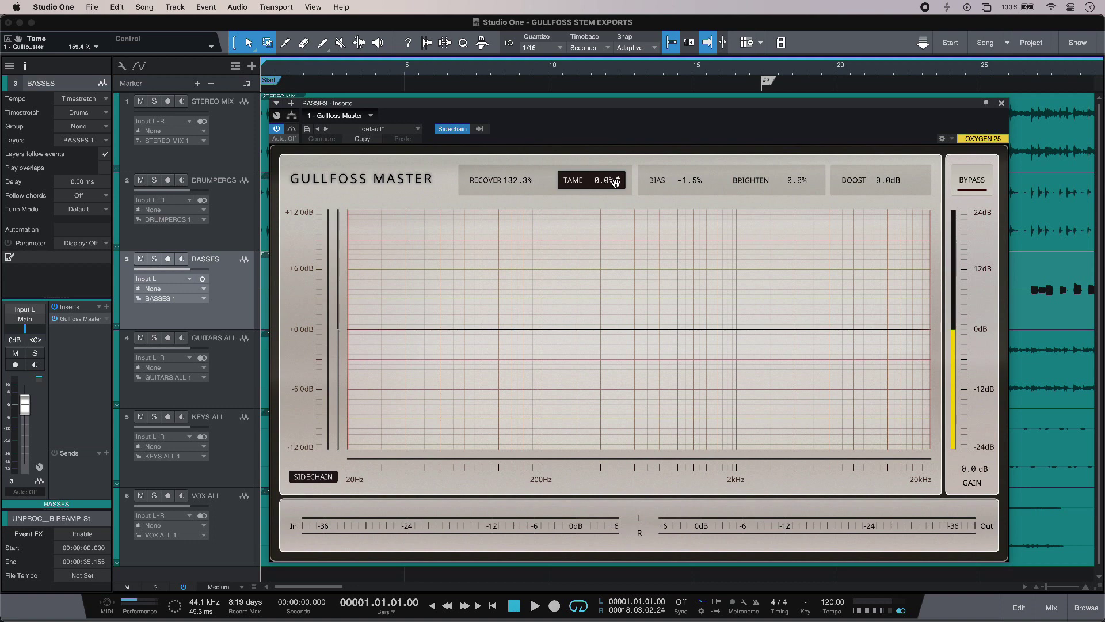
key("space")
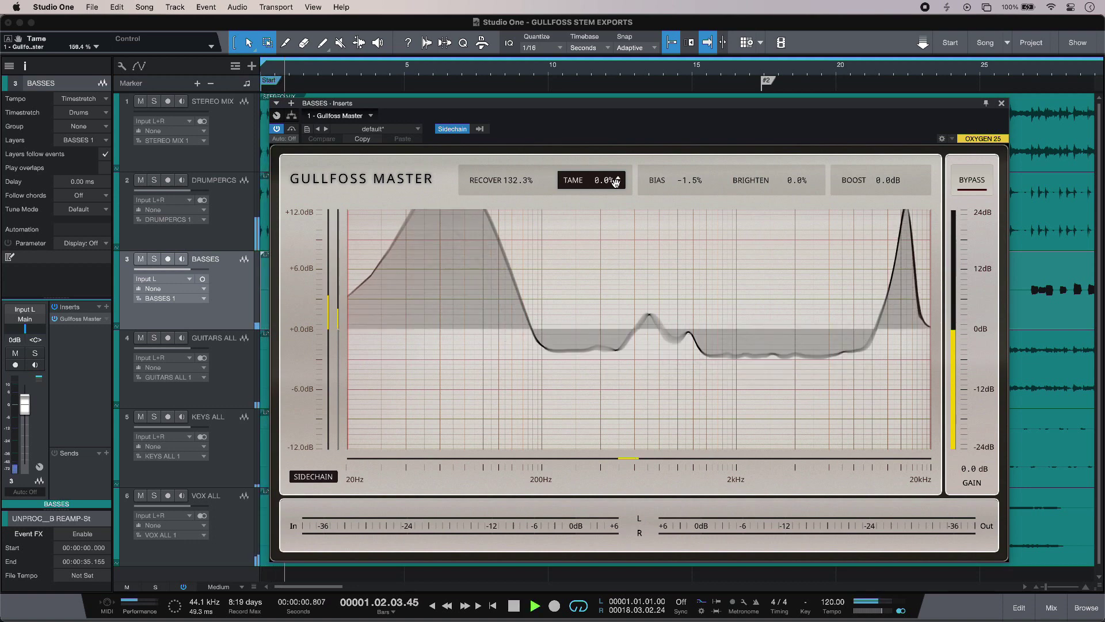
key("s")
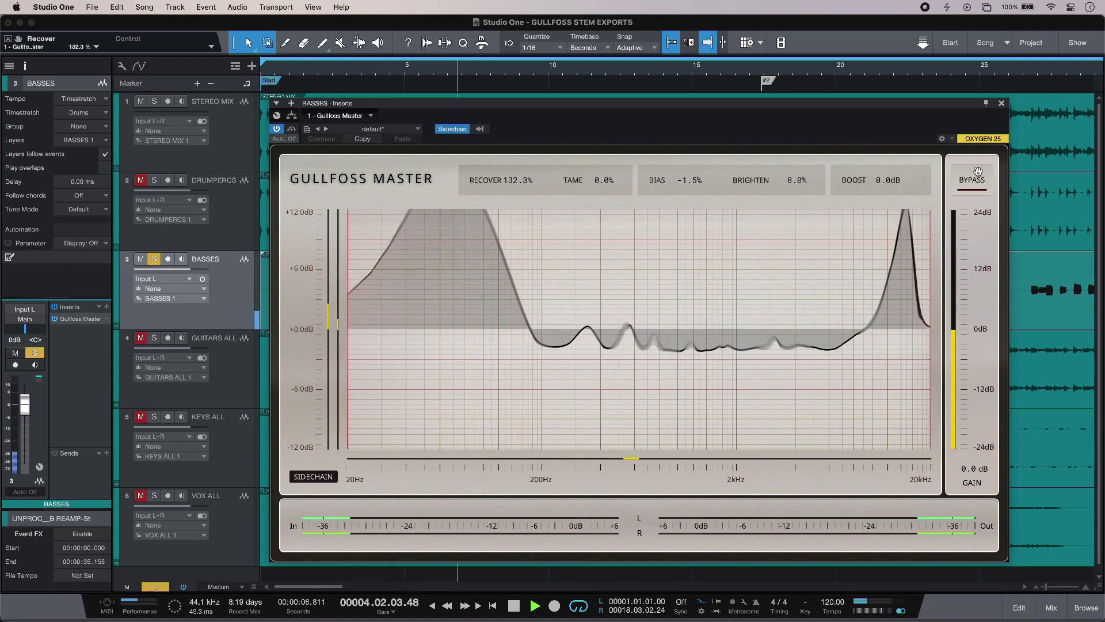
left_click(973, 181)
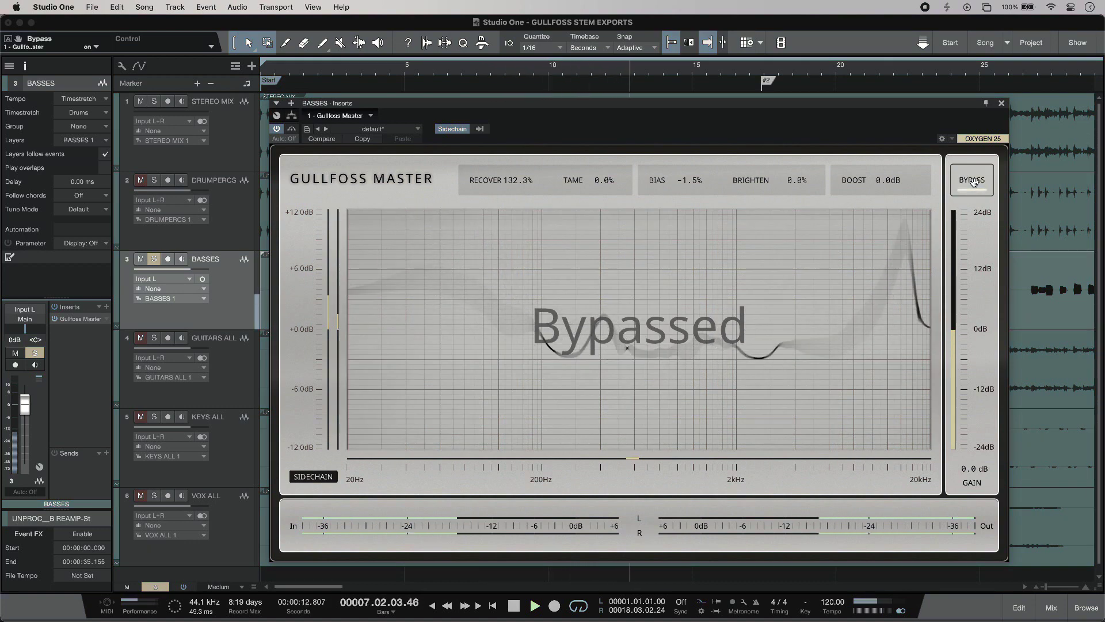
left_click(973, 182)
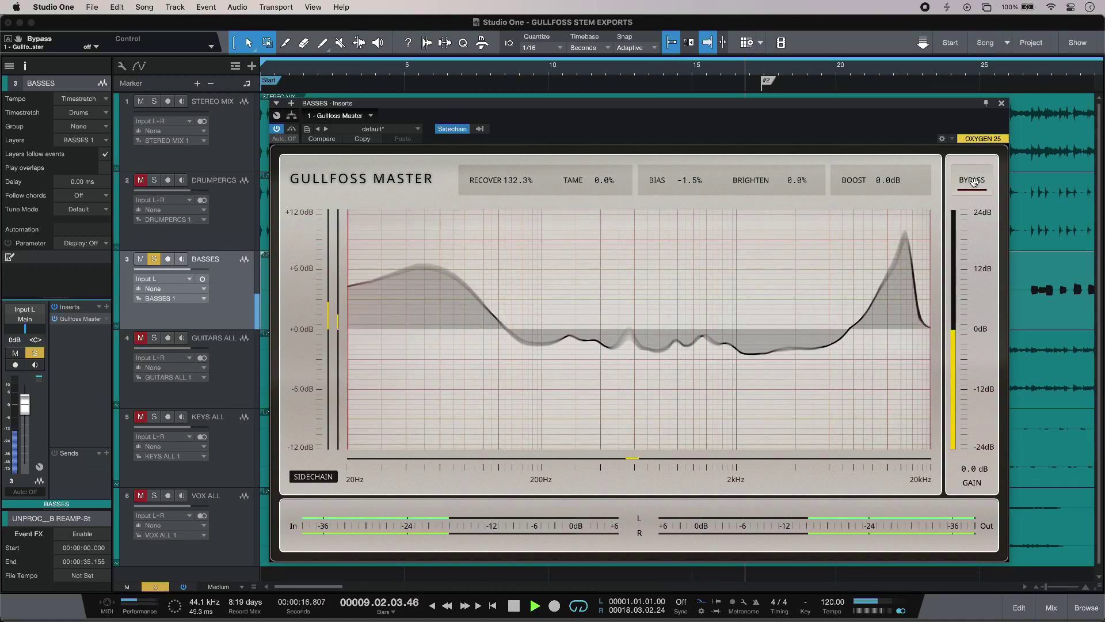
key("space")
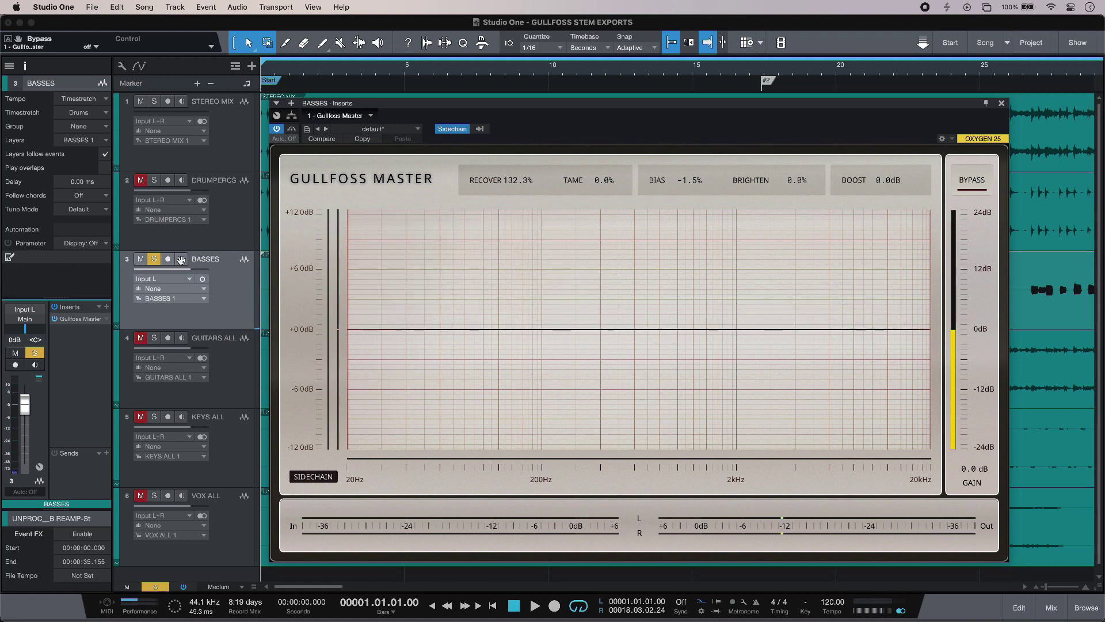
left_click(153, 261)
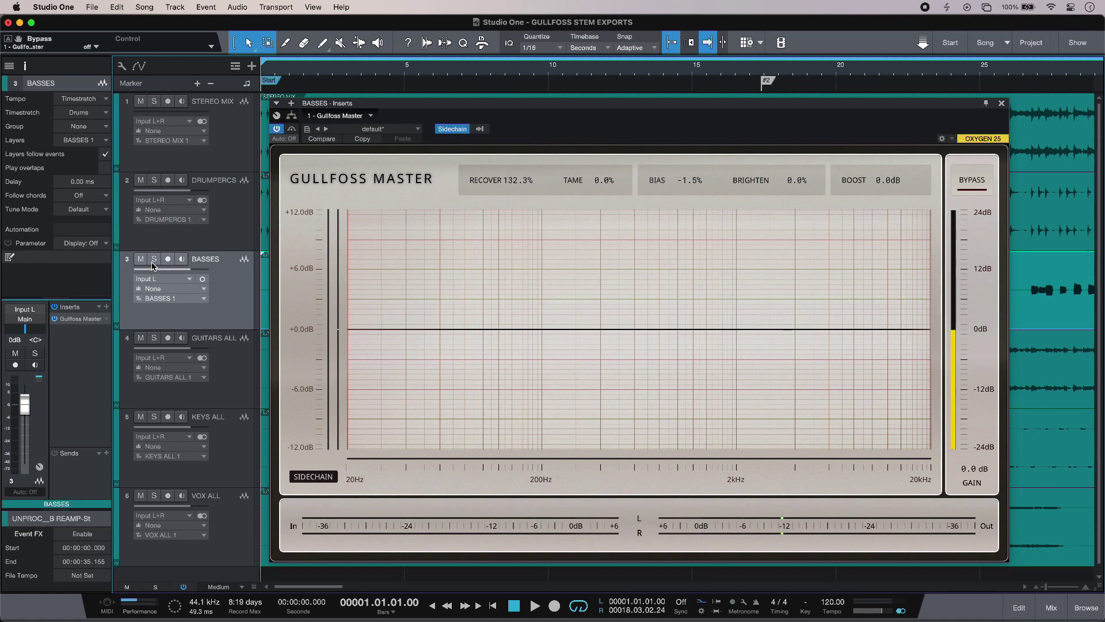
- Start playback with GUITARS ALL selected and solo that track
key("Down")
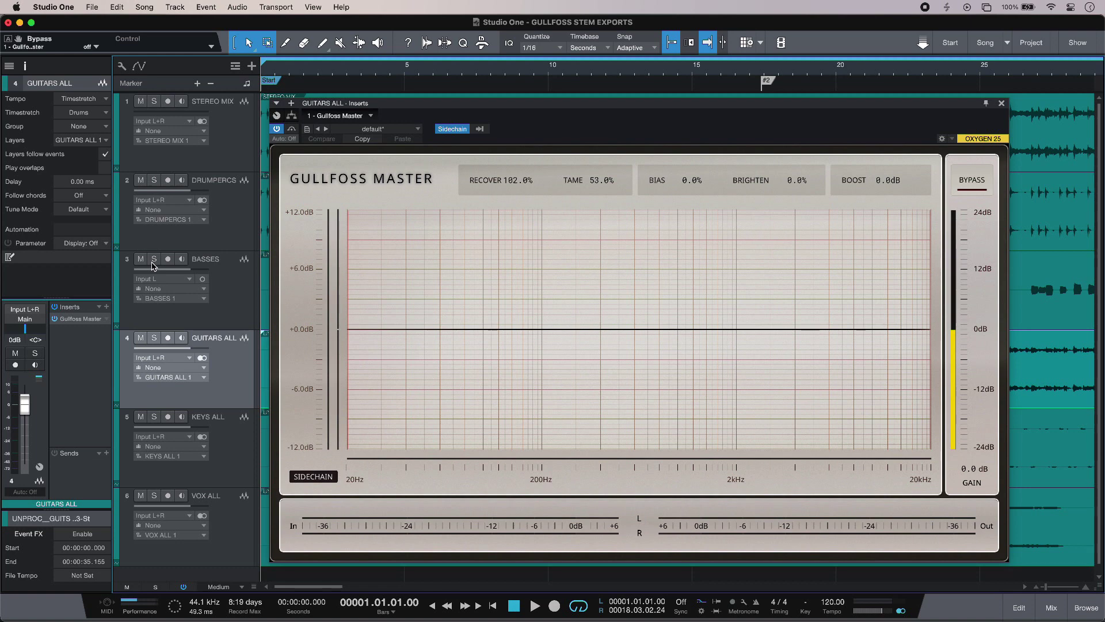
key("space")
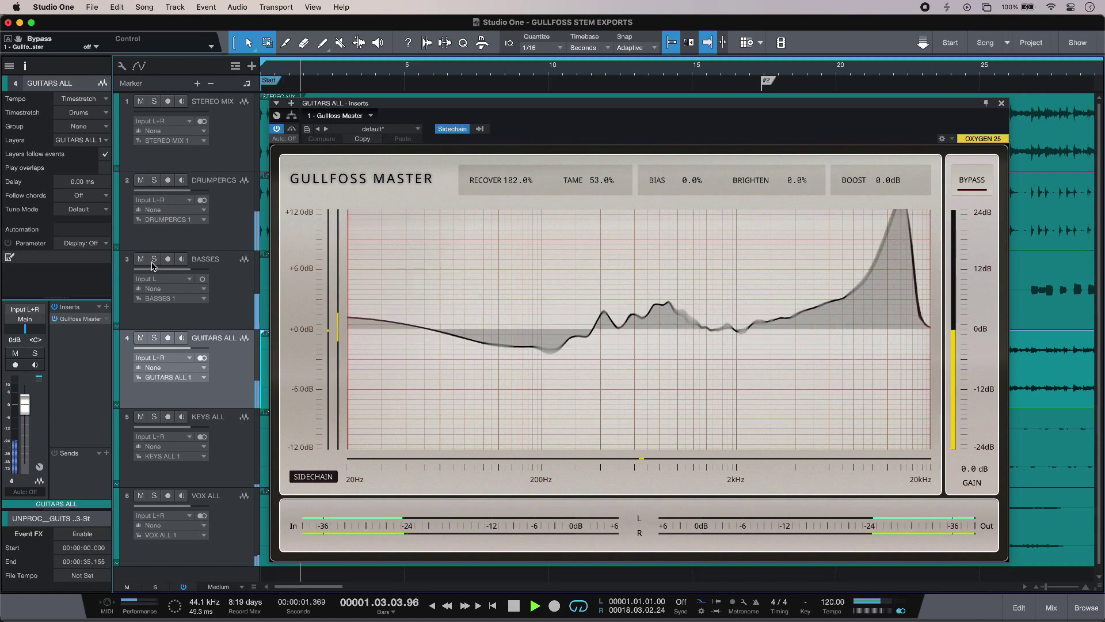
key("s")
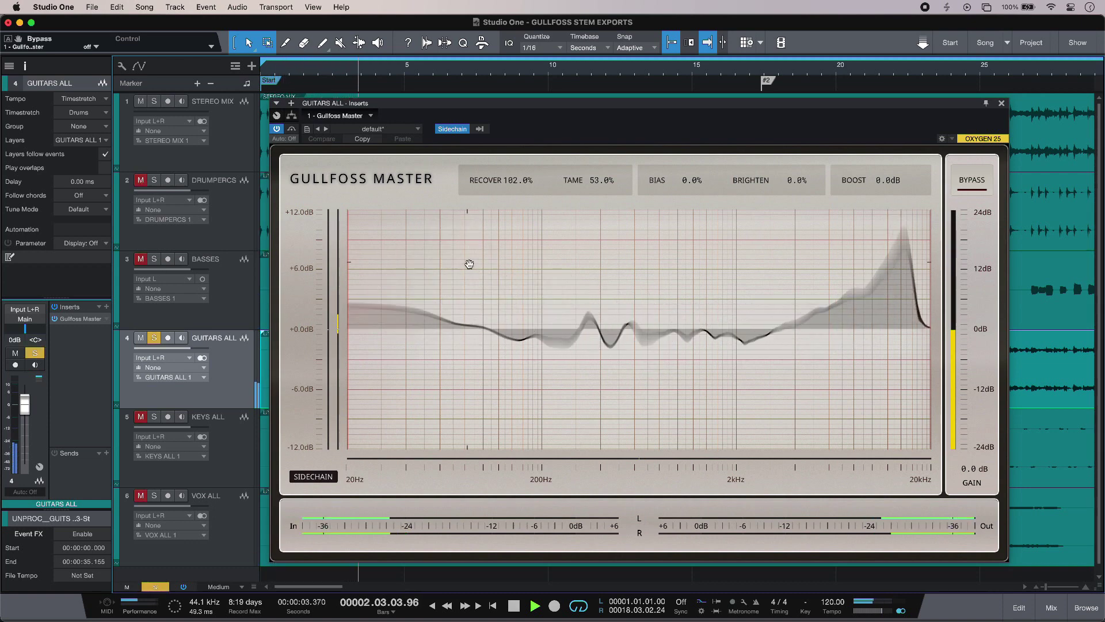
- Set Recover to 111.0% in Gullfoss Master on GUITARS ALL while listening, and stop playback
left_click_drag(509, 180, 510, 202)
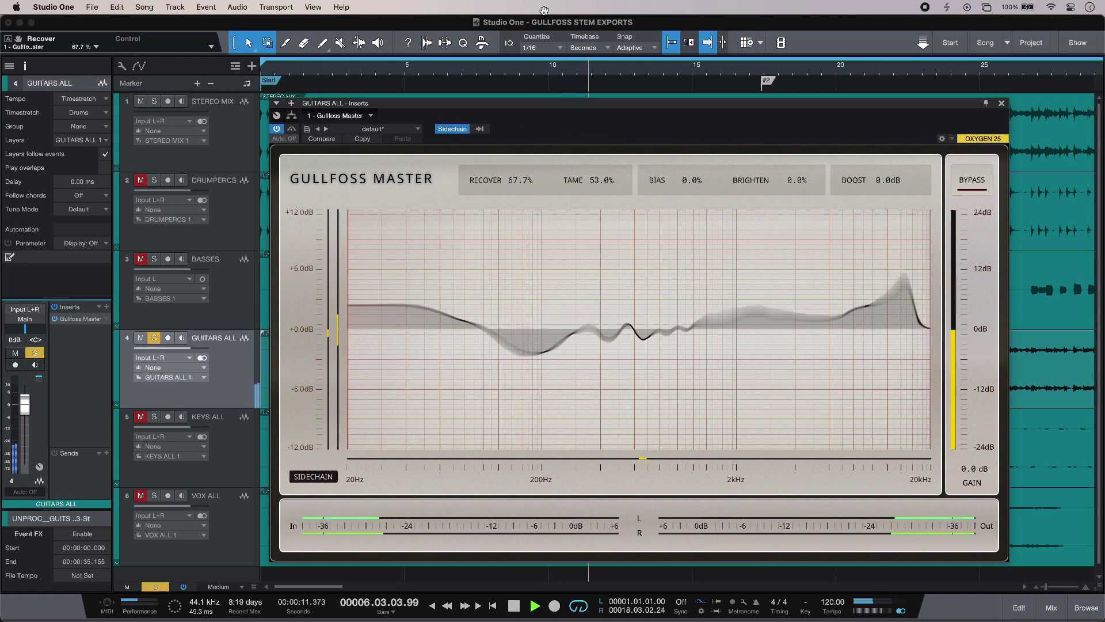
double_click(524, 181)
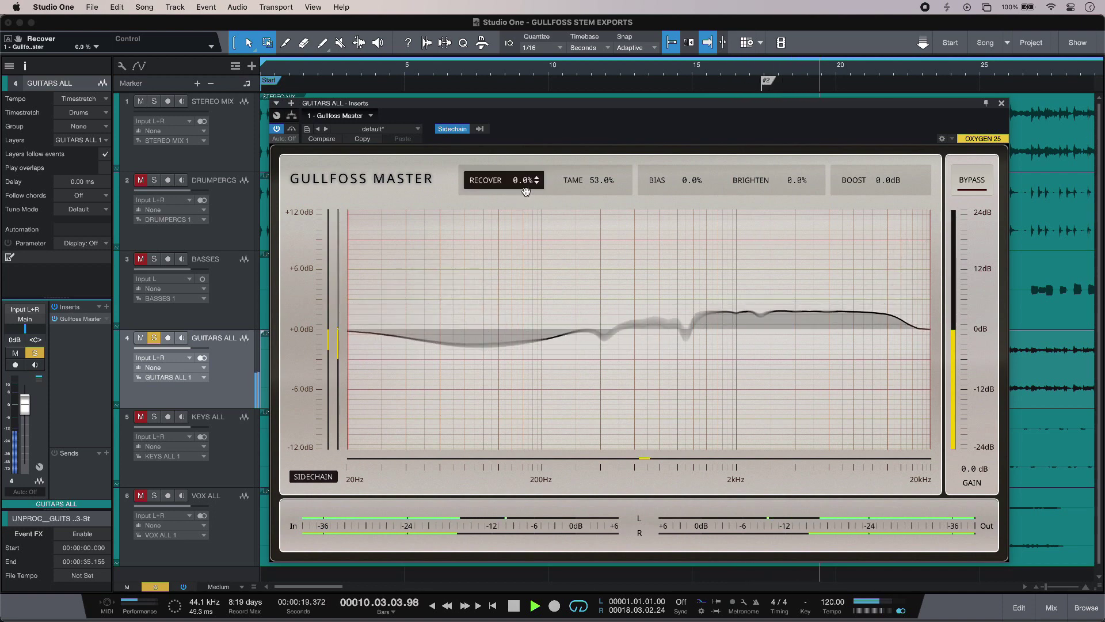
scroll(528, 182, "up", 10)
scroll(529, 182, "up", 5)
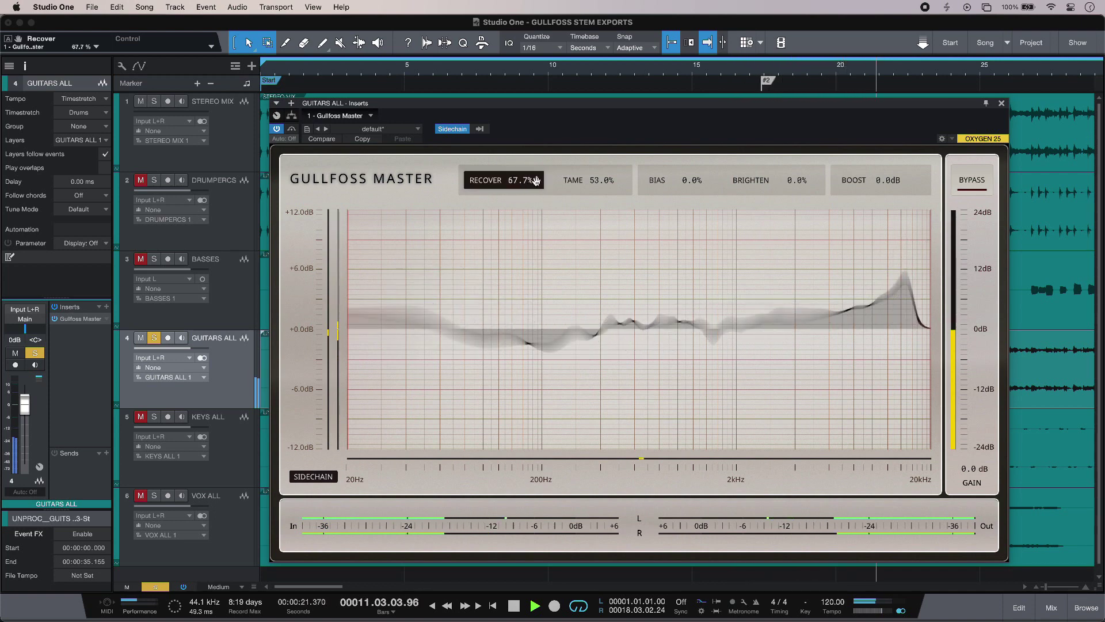
scroll(529, 182, "up", 8)
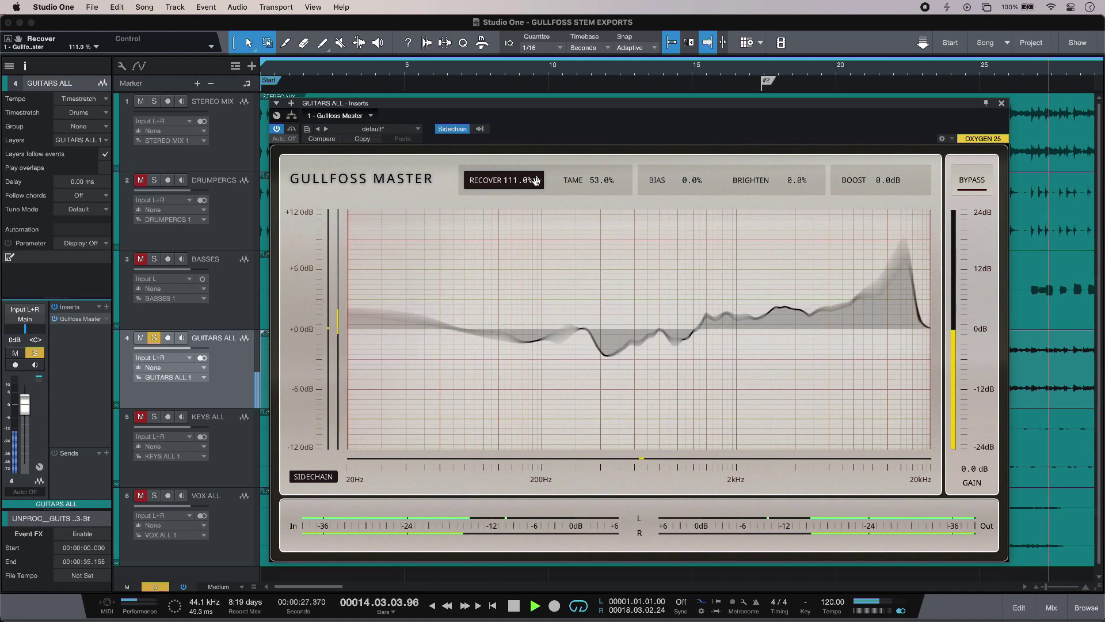
key("space")
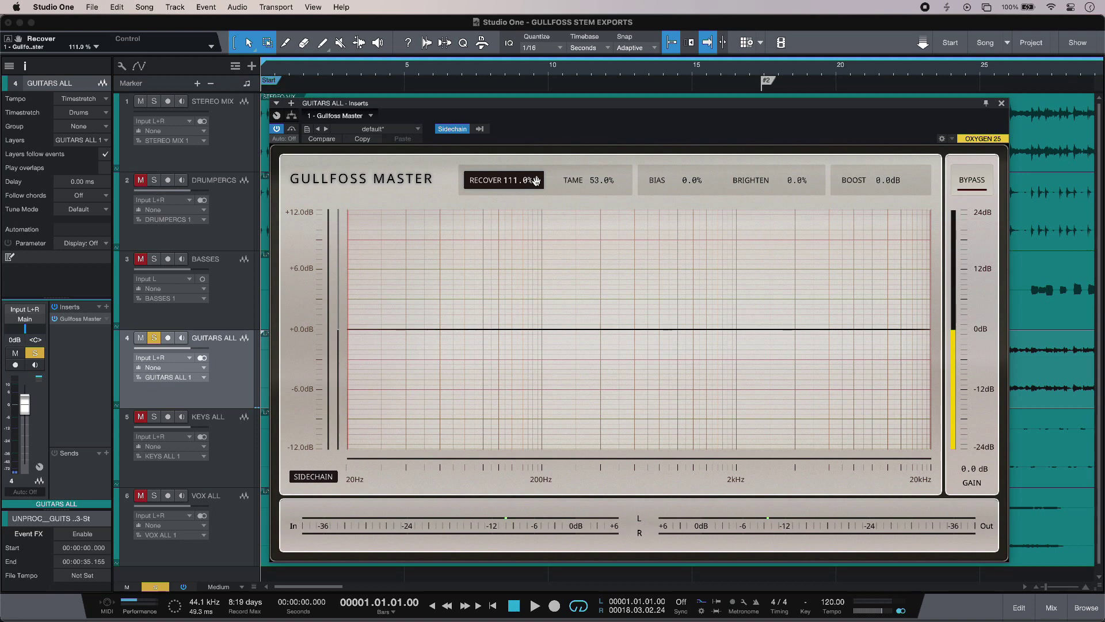
- Play back the soloed KEYS ALL track through Gullfoss Master and stop
left_click(189, 414)
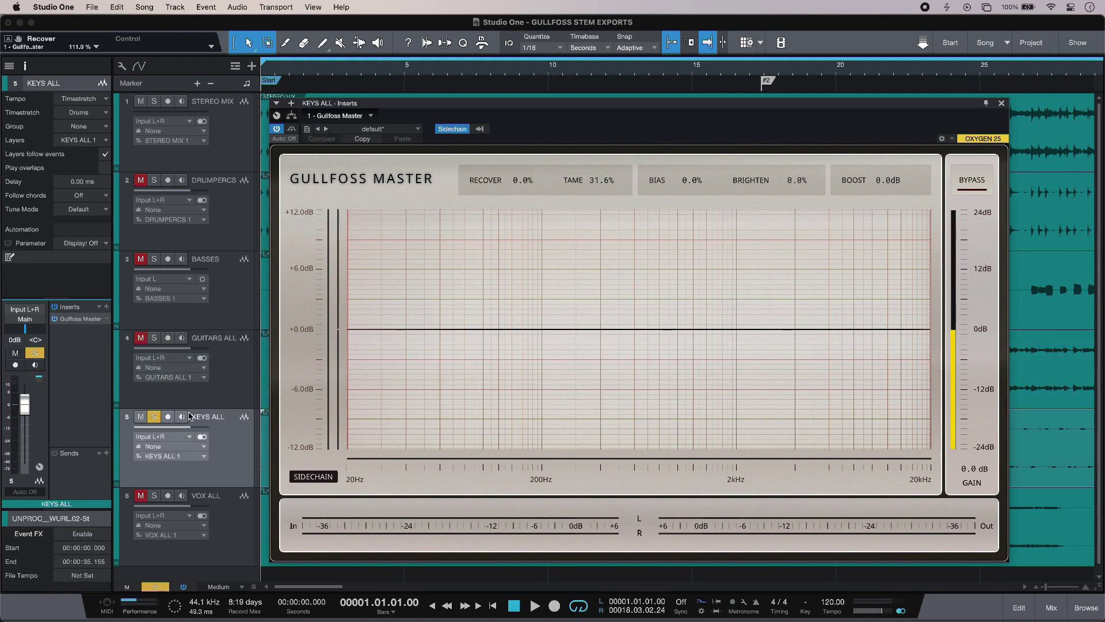
key("space")
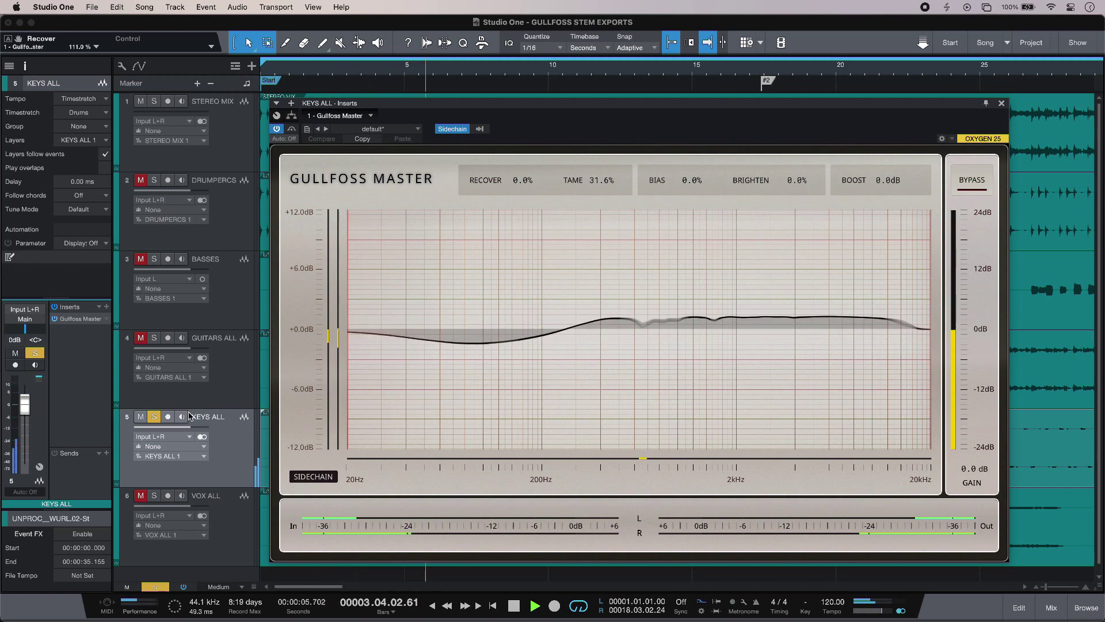
key("space")
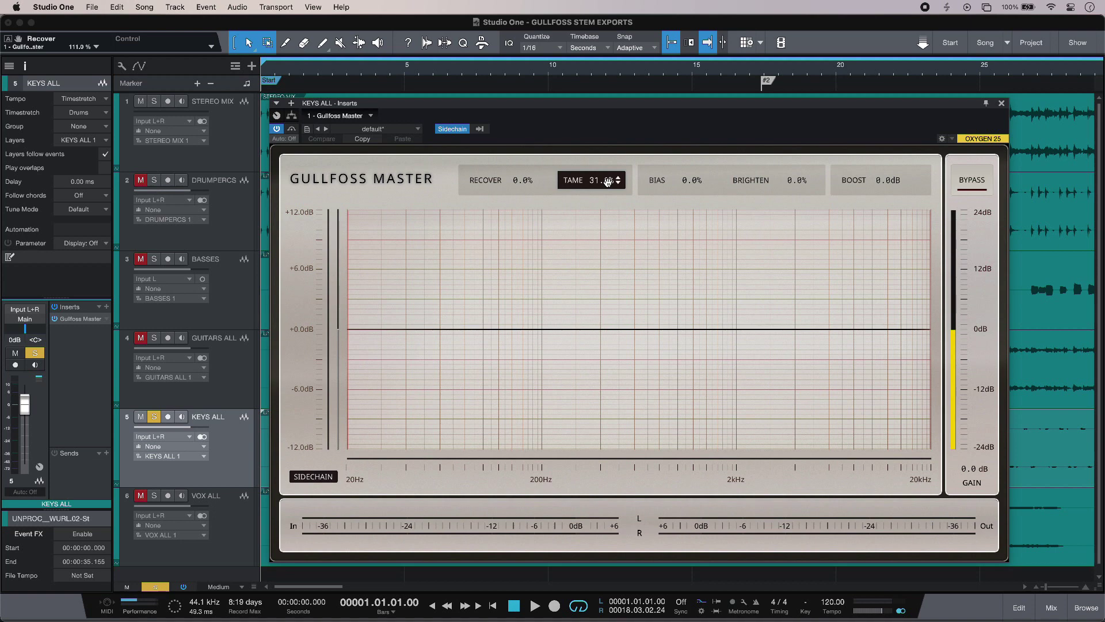
- Play back VOX ALL with Gullfoss Master bypassed, solo it, and compare with the processing active
key("Down")
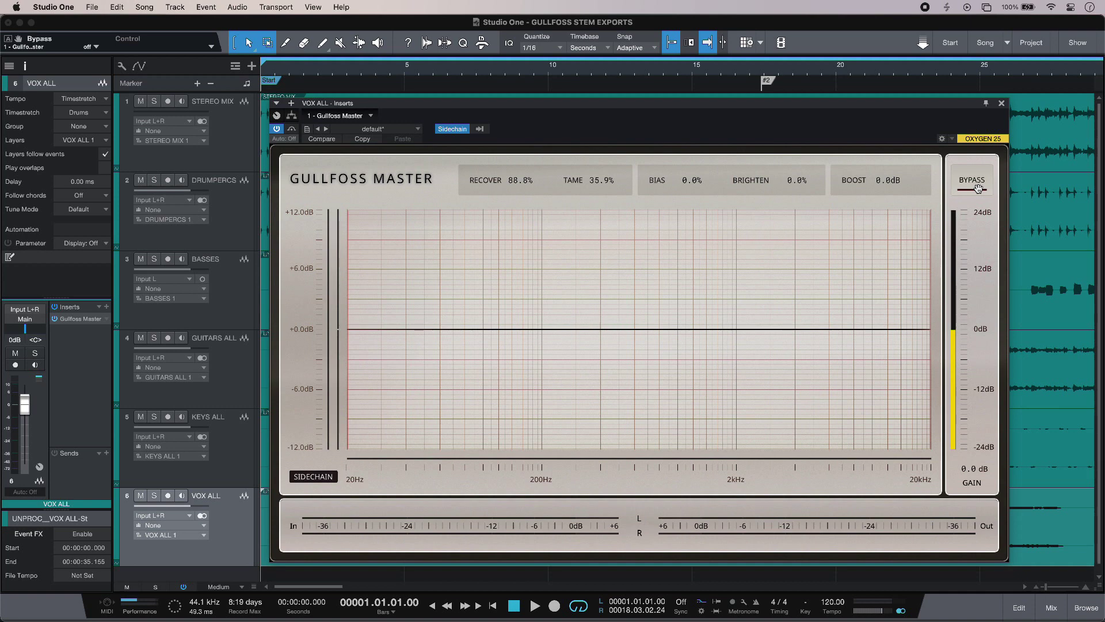
left_click(978, 188)
key("space")
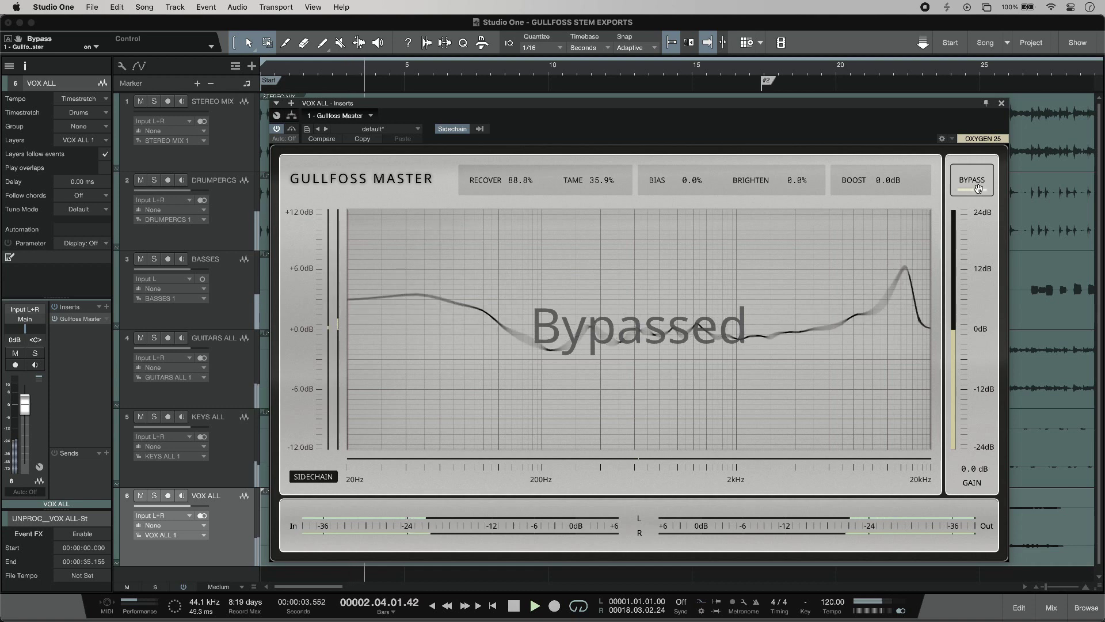
key("s")
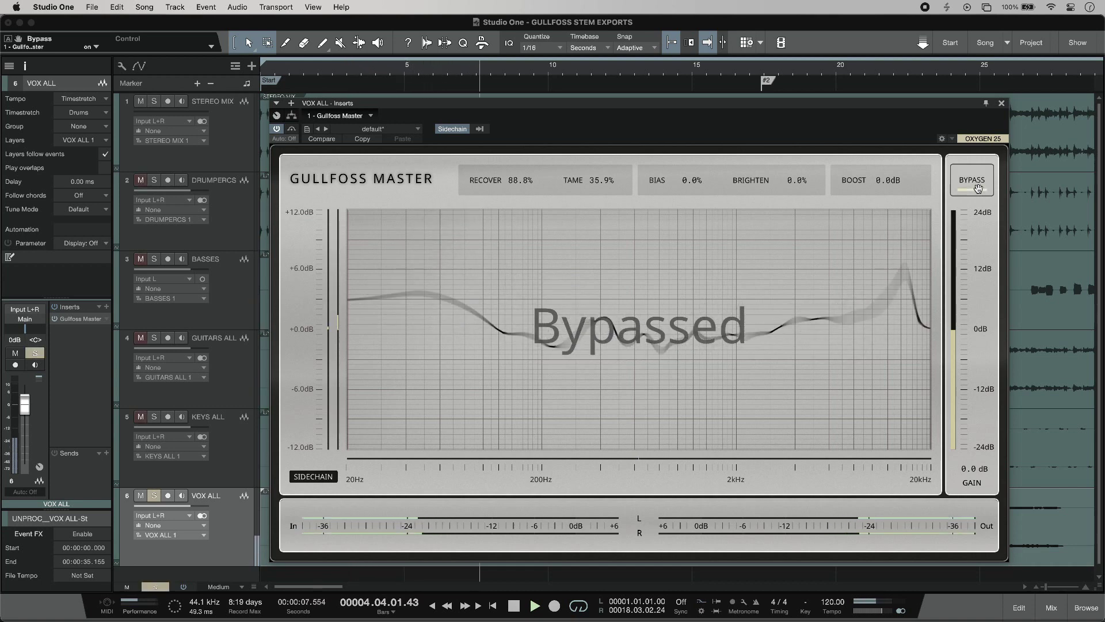
left_click(978, 188)
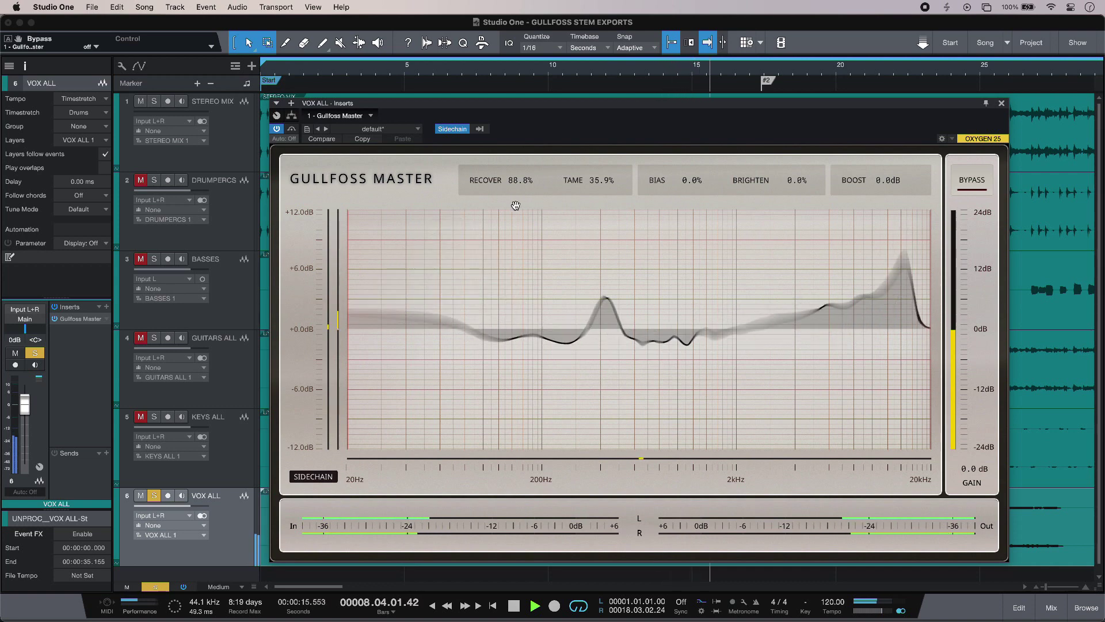
key("space")
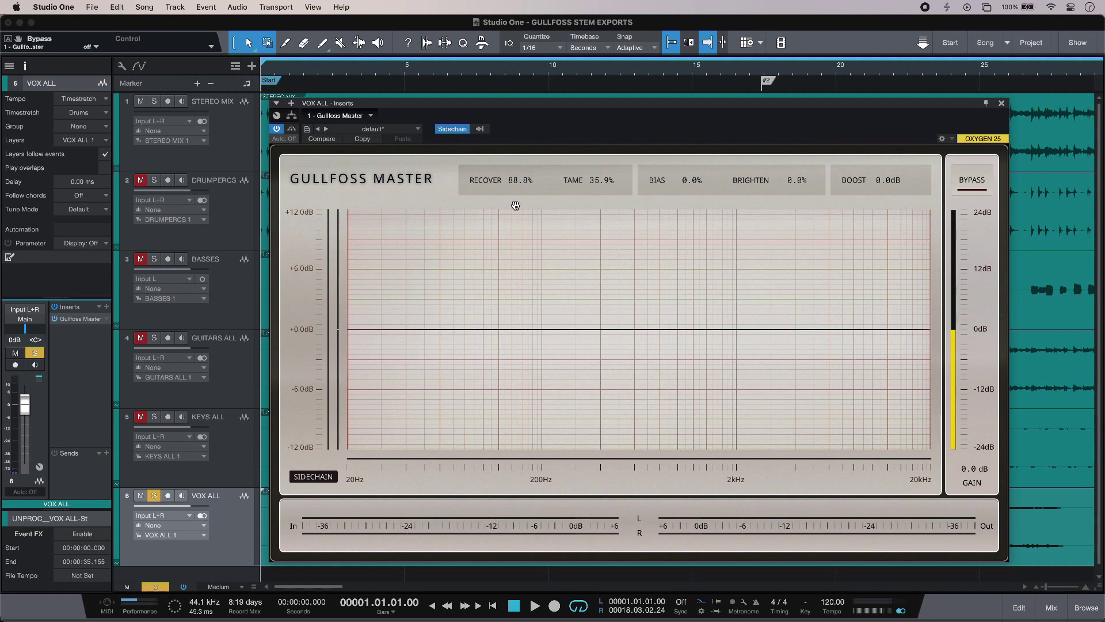
- Export the stems of all six track channels between the loop points as 24-bit, 44.1 kHz Wave files
key("super+shift+e")
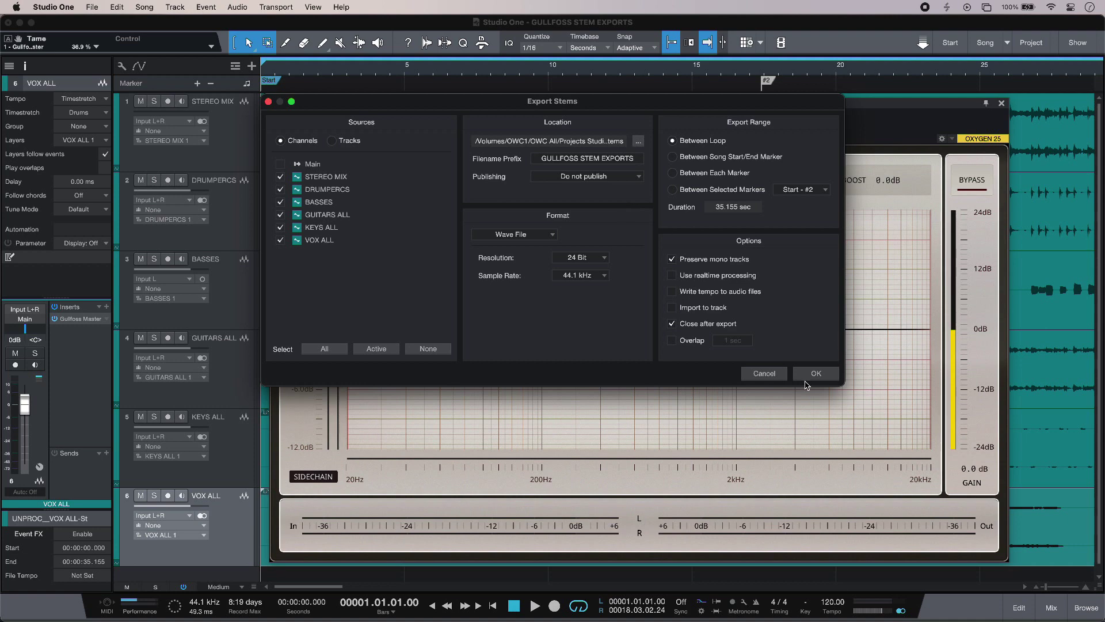
left_click(809, 375)
- Play back the full mix from marker #2 and stop
left_click(767, 81)
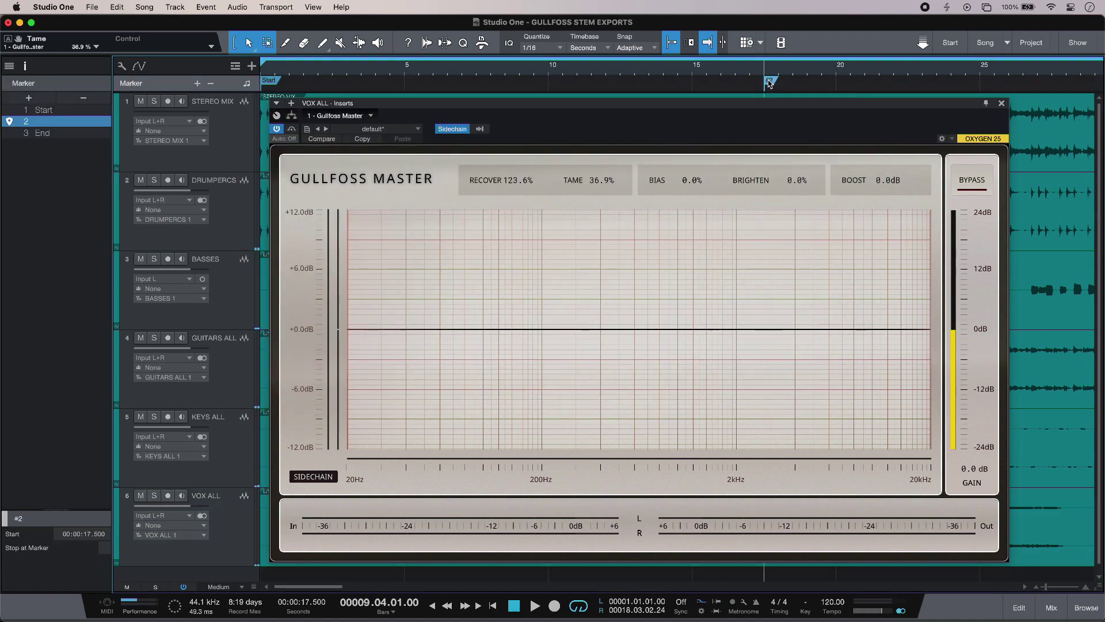
key("space")
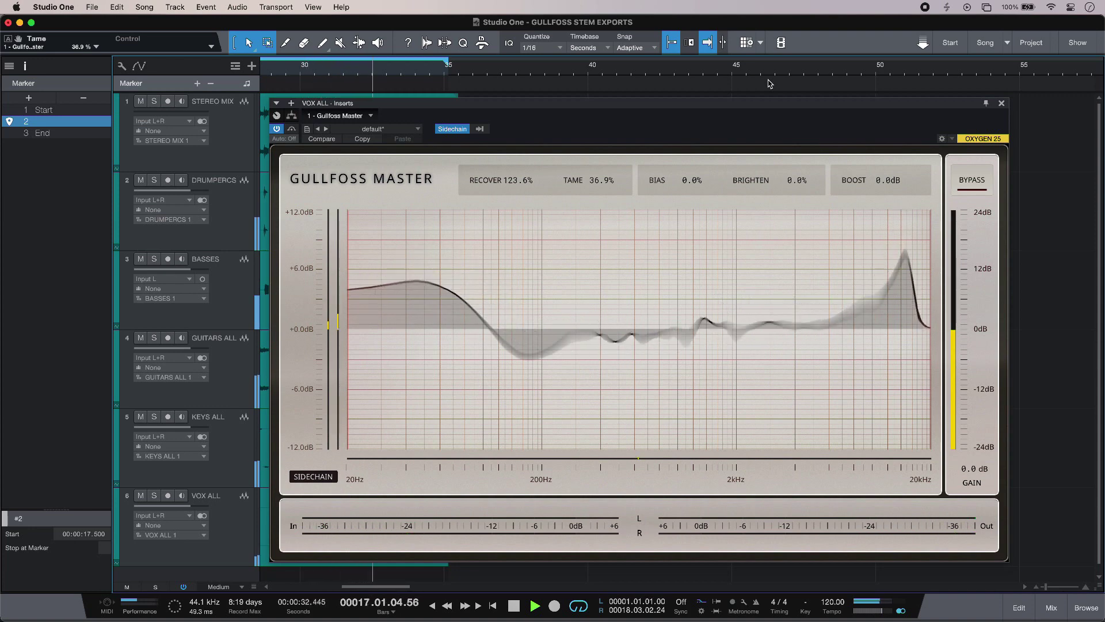
key("space")
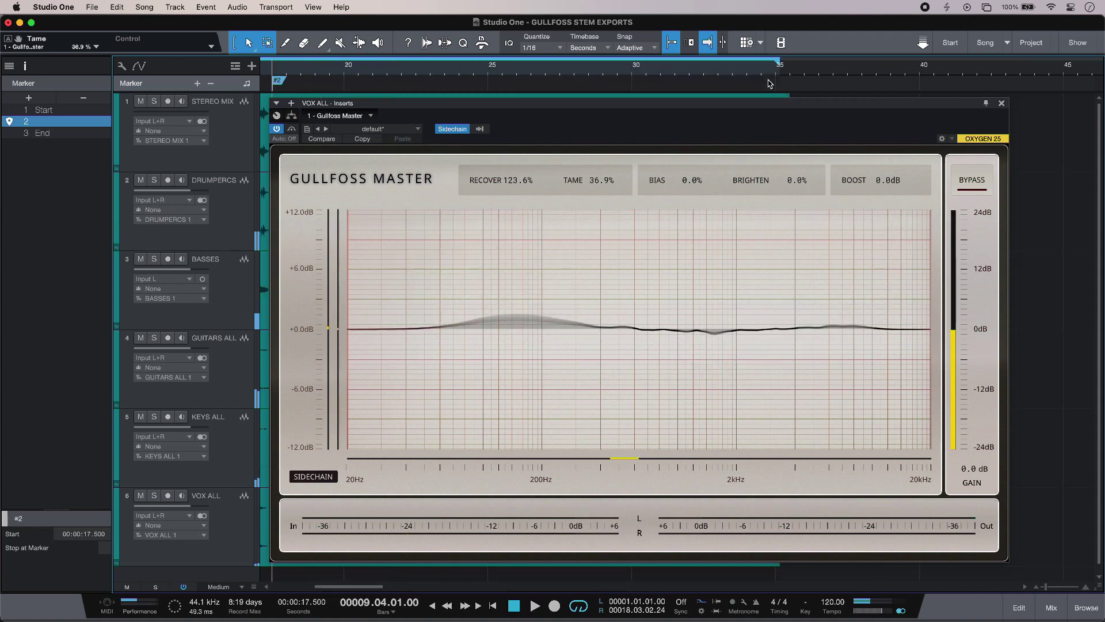